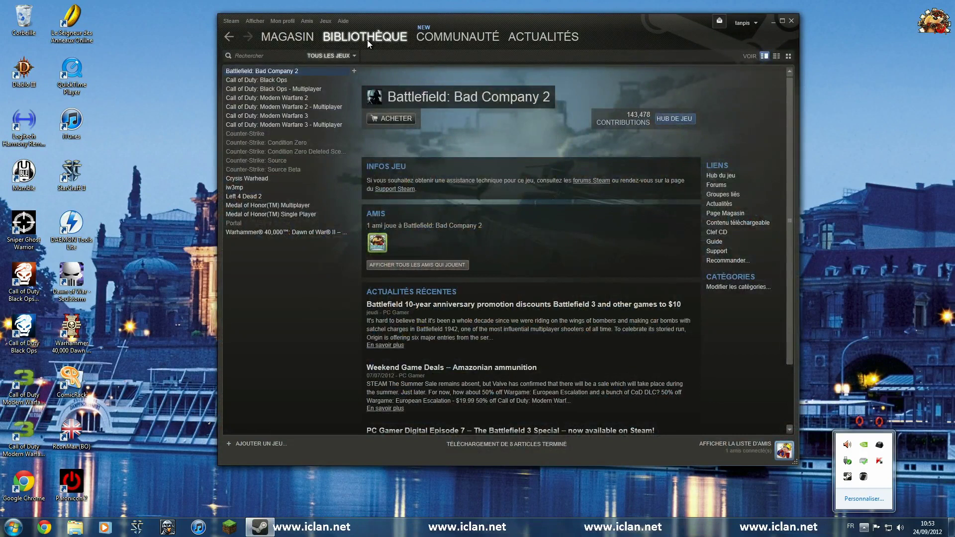
Step: Install Call of Duty Black Ops - Remote Console from the Steam library's tools, keeping both shortcut options enabled
left_click(345, 124)
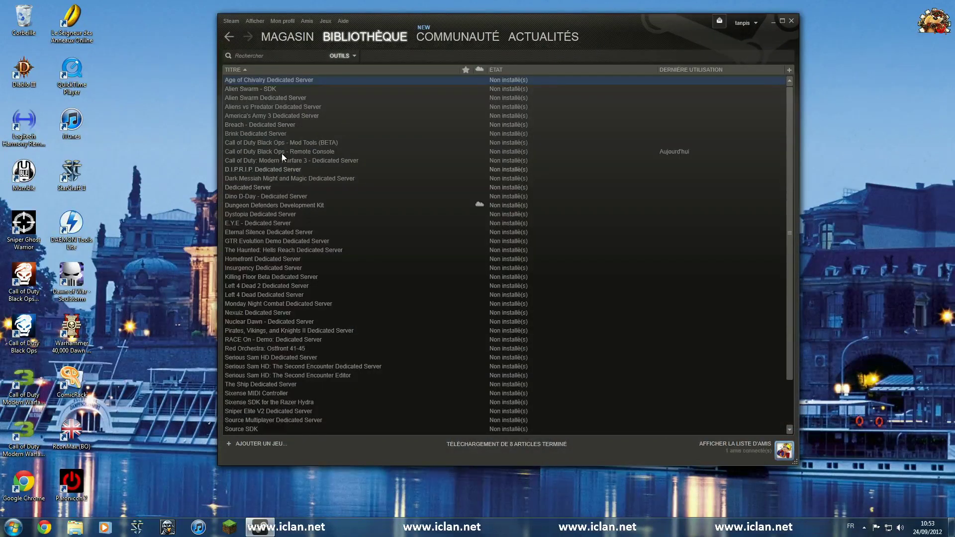
left_click(295, 151)
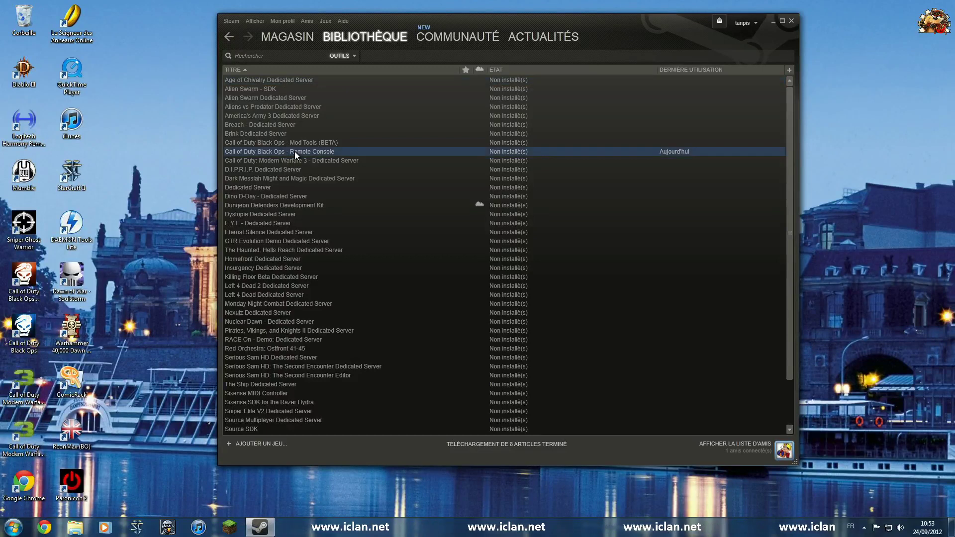
right_click(323, 152)
left_click(365, 156)
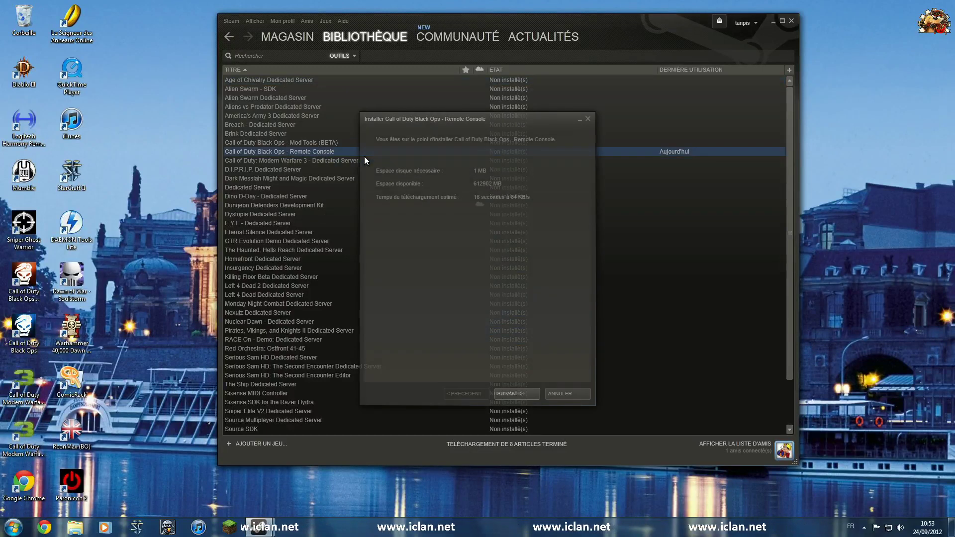
left_click(526, 394)
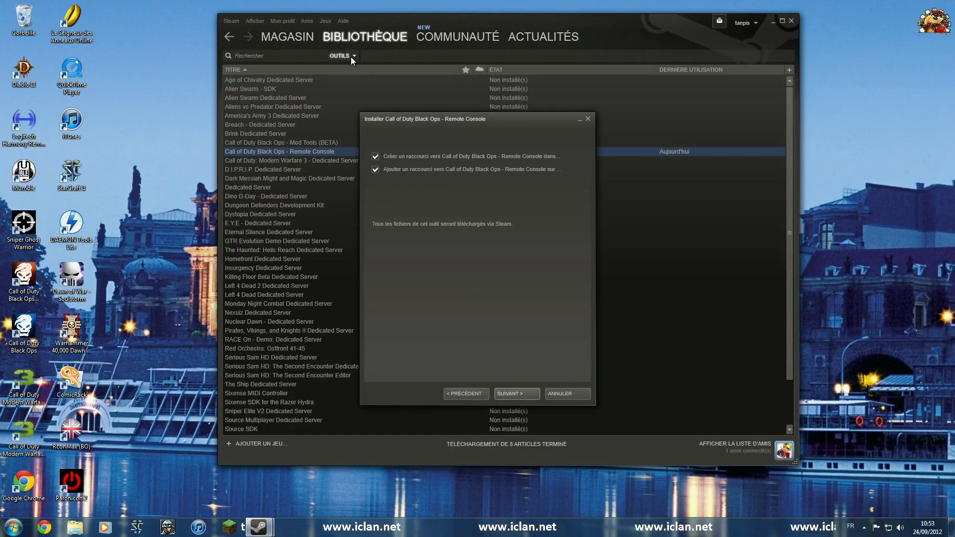
left_click(526, 393)
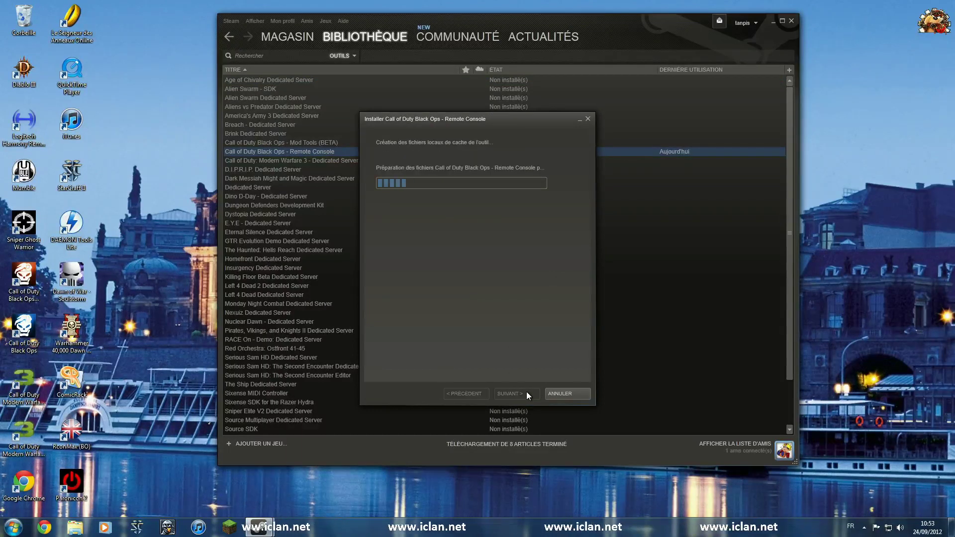
left_click(567, 393)
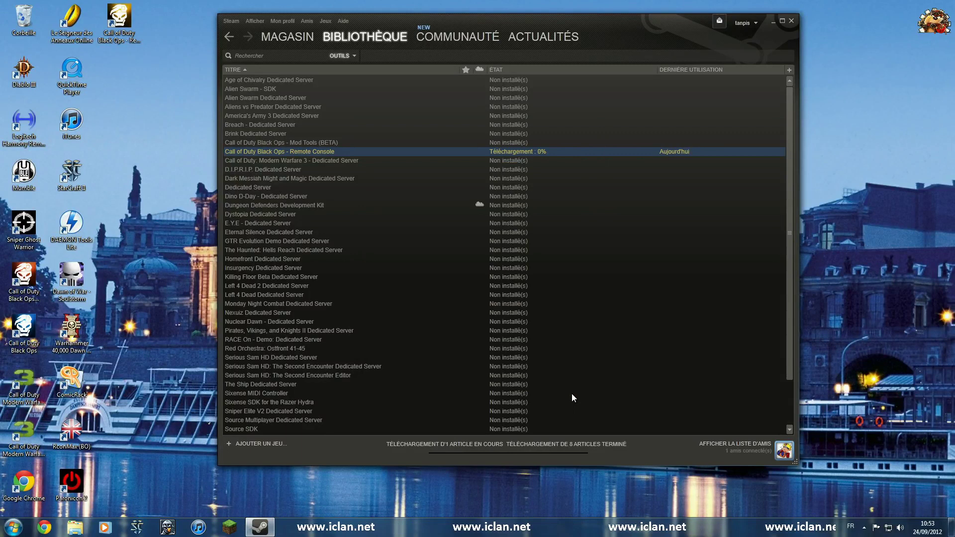
Step: Switch the library back to all games and close the Steam window
left_click(354, 55)
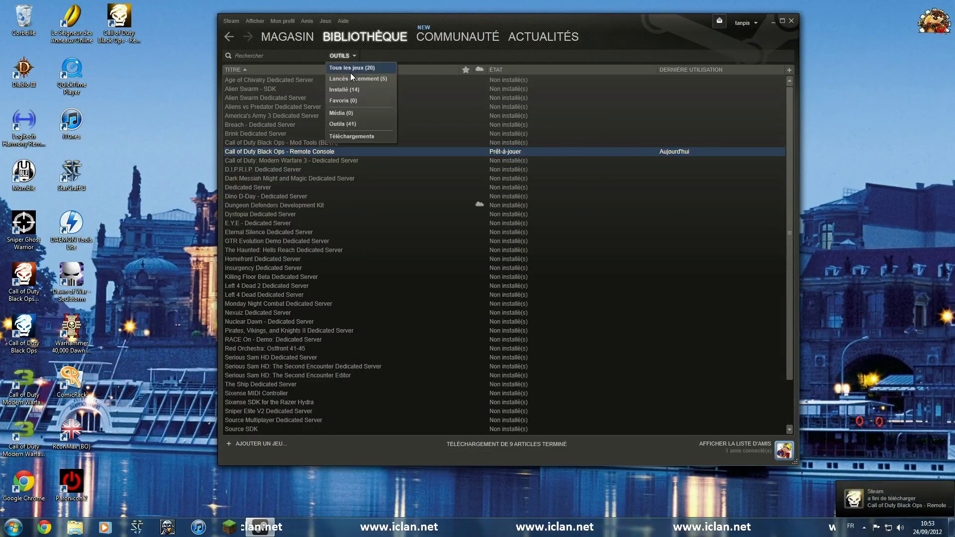
left_click(351, 72)
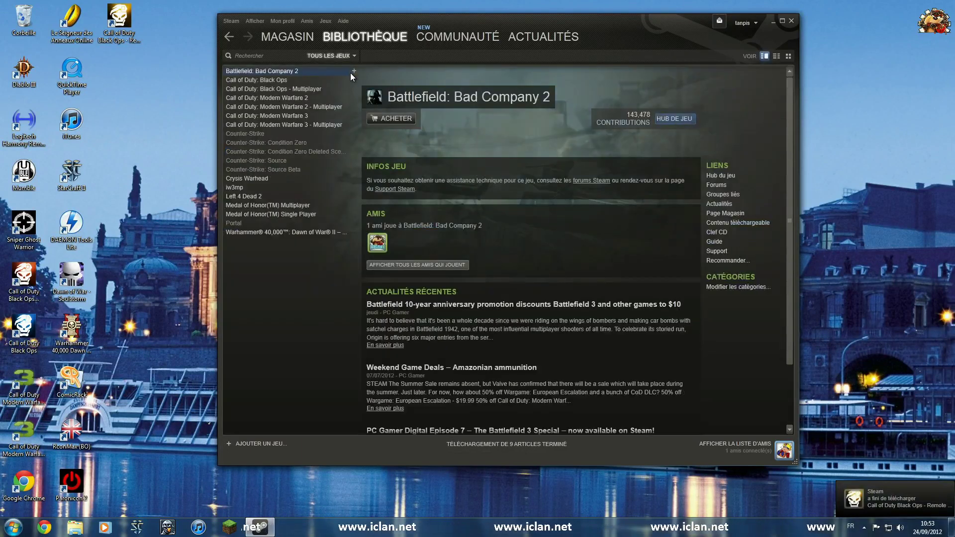
left_click(791, 21)
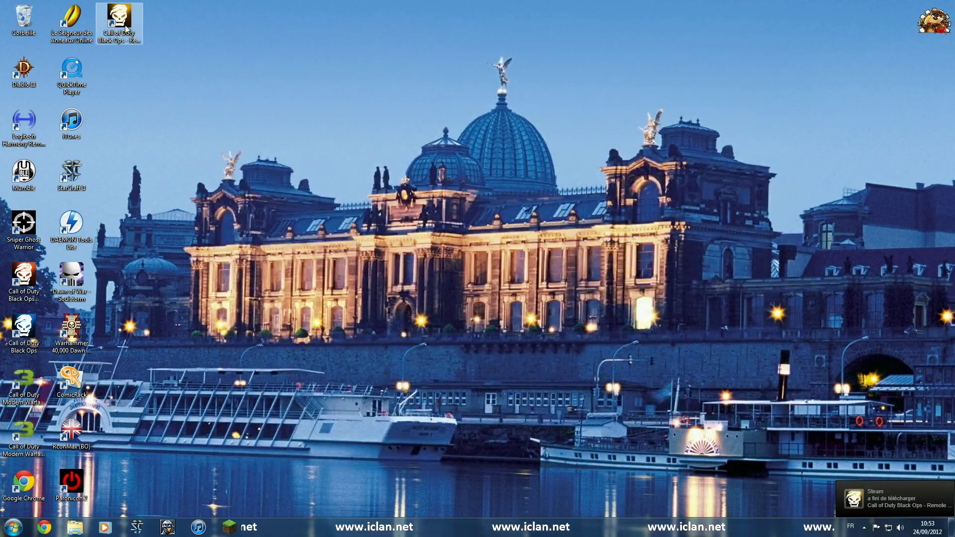
Step: Launch Call of Duty Black Ops - Remote Console from the desktop and move its window clear of the desktop shortcuts
double_click(125, 46)
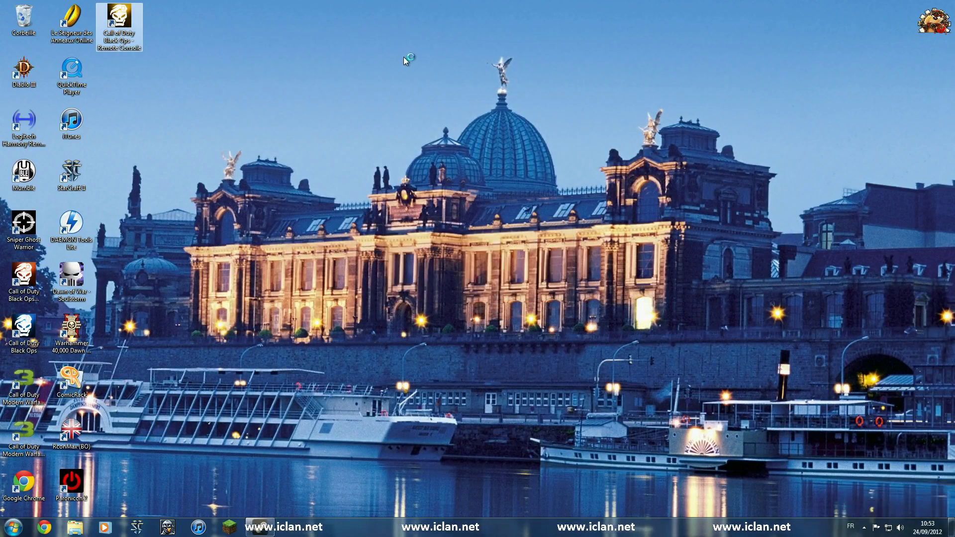
left_click_drag(343, 108, 655, 107)
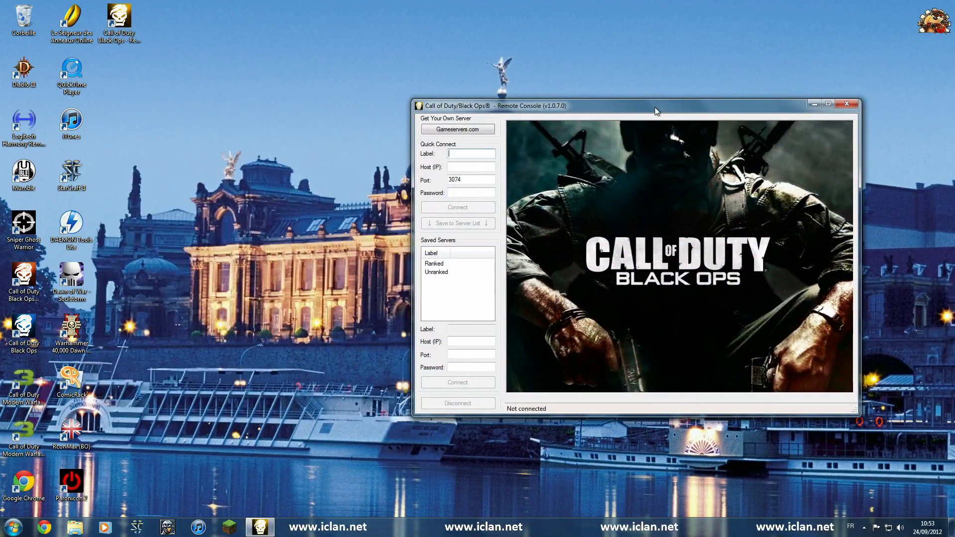
left_click(478, 166)
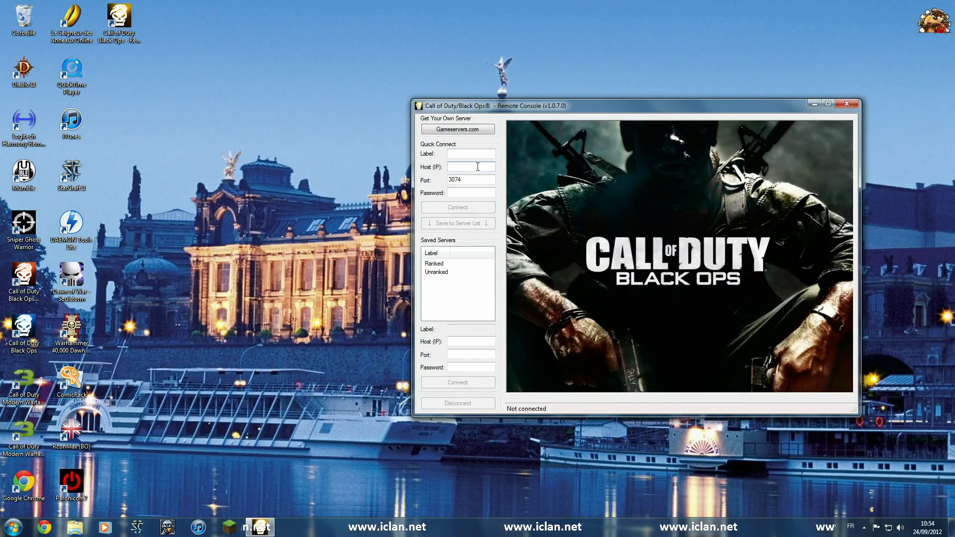
left_click(479, 179)
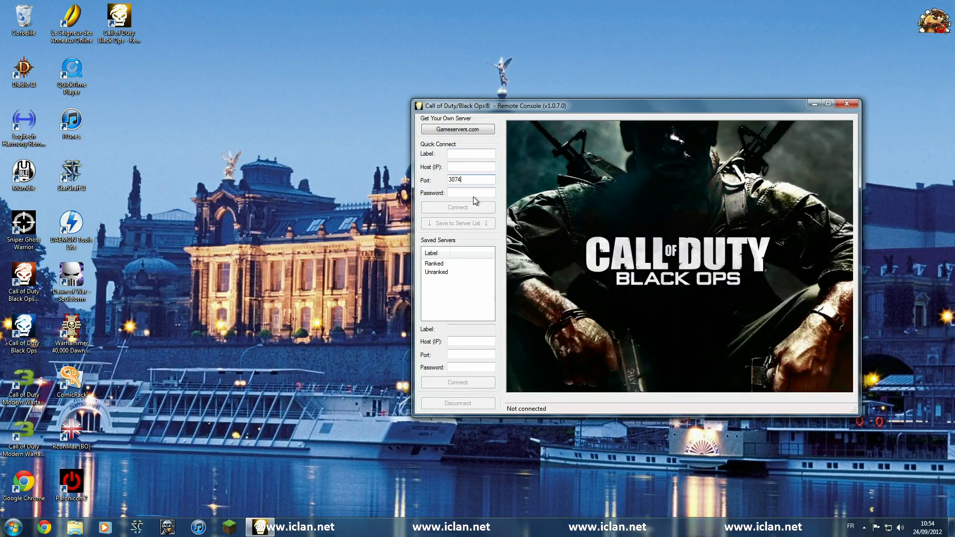
left_click(479, 193)
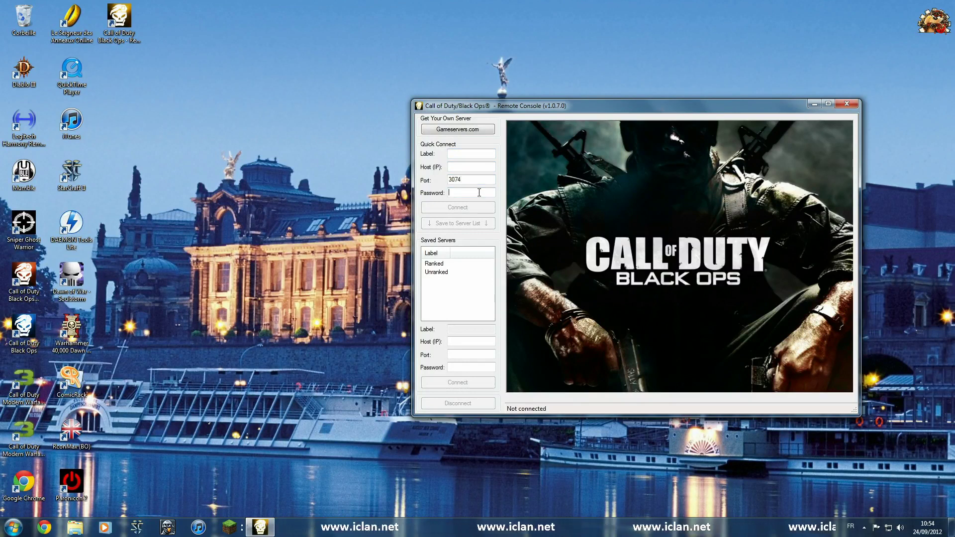
Step: Connect to the saved server named Unranked
left_click(443, 264)
left_click(444, 271)
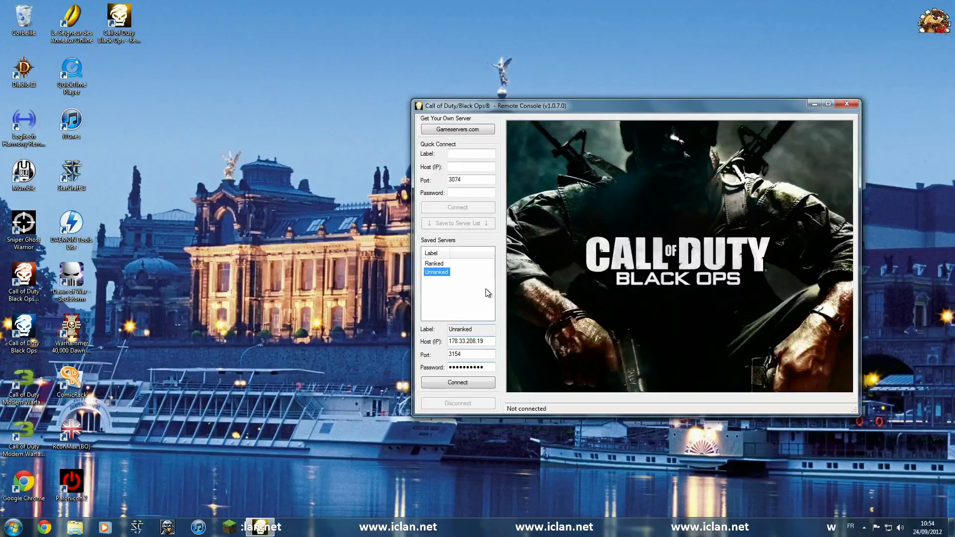
left_click(476, 384)
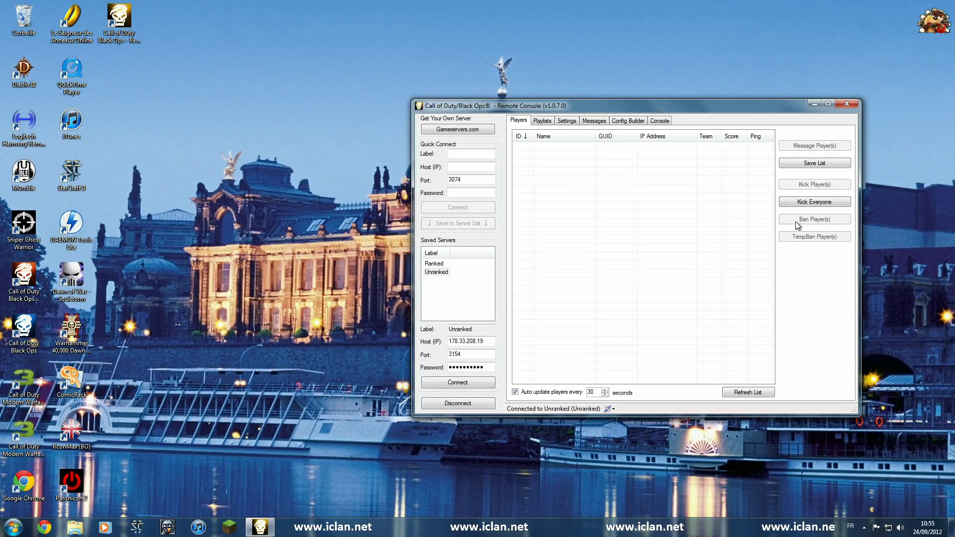
Step: Try to start the 18-player Barebones Headquarters playlist on the server
left_click(543, 122)
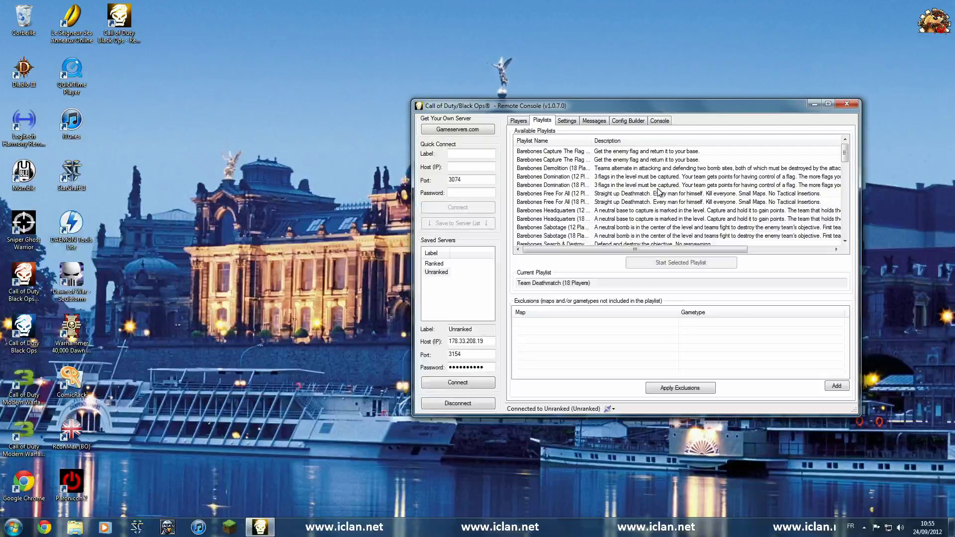
mouse_move(848, 159)
left_mouse_down()
mouse_move(848, 241)
mouse_move(846, 146)
left_mouse_up()
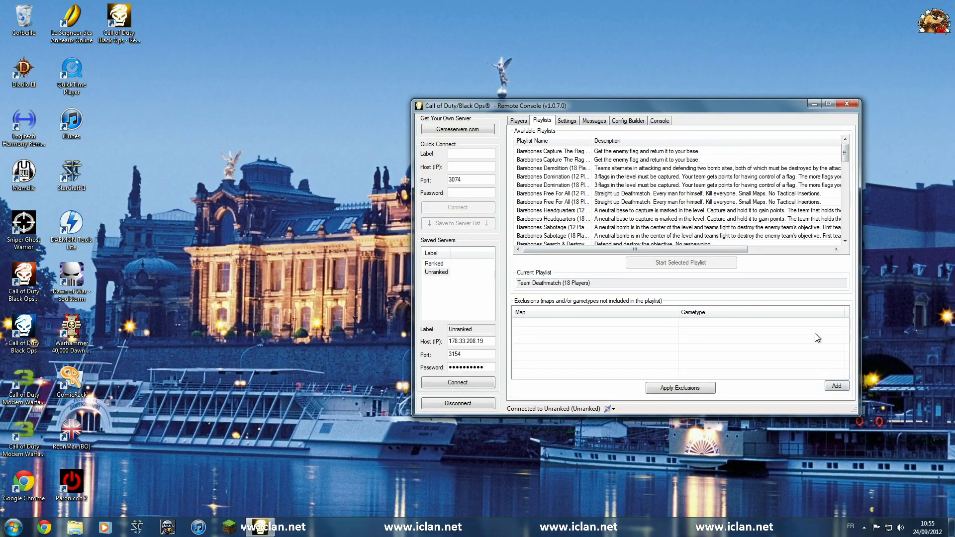
left_click(700, 219)
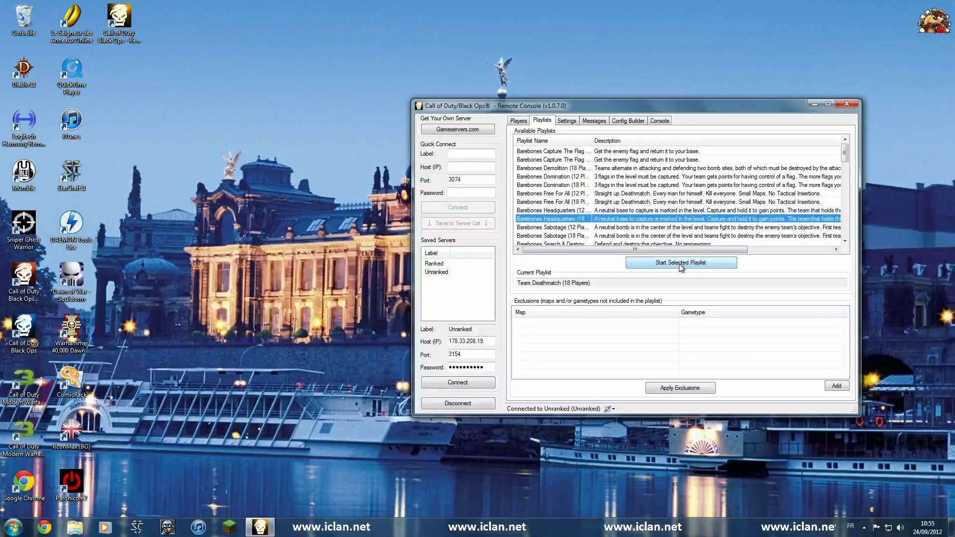
left_click(662, 265)
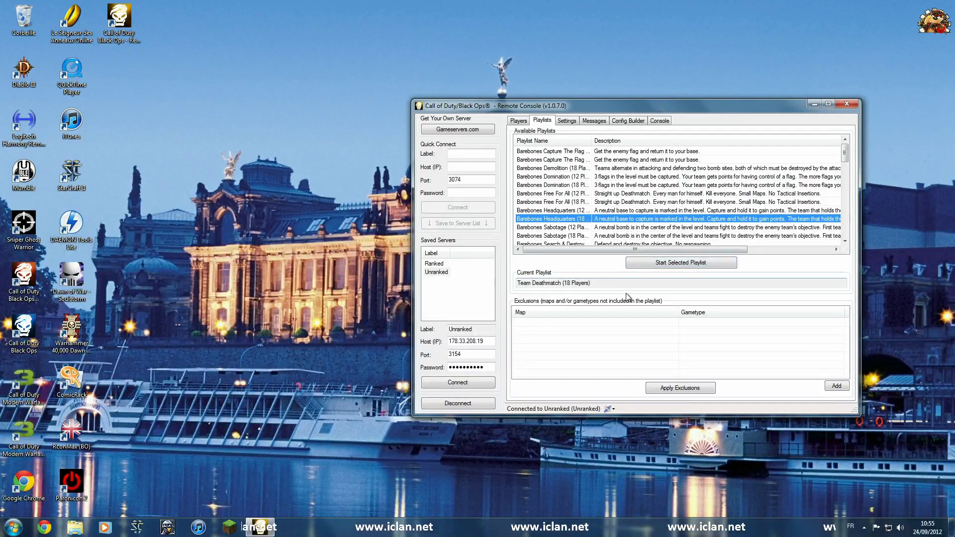
Step: Add the Cosmodrome map with any gametype to the playlist exclusions
left_click(841, 388)
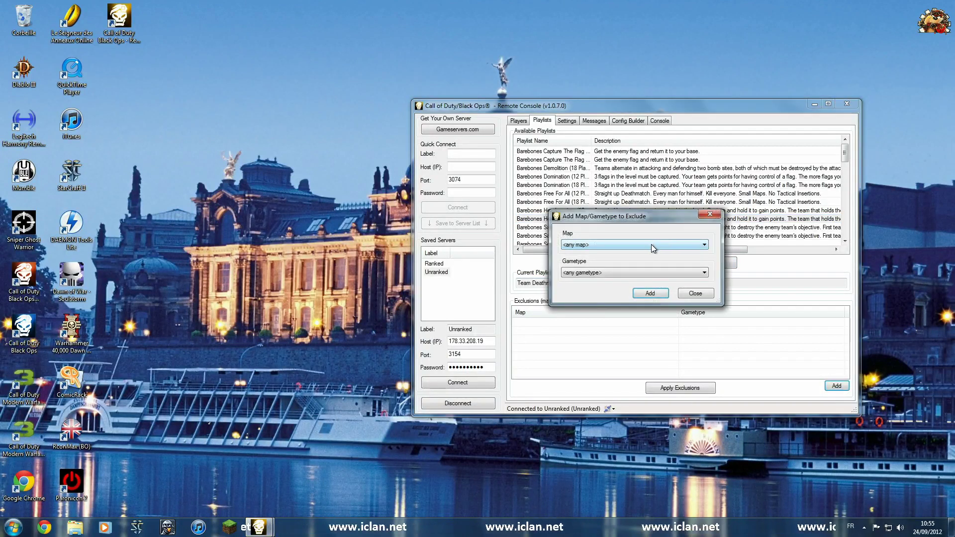
left_click(652, 244)
left_click(616, 286)
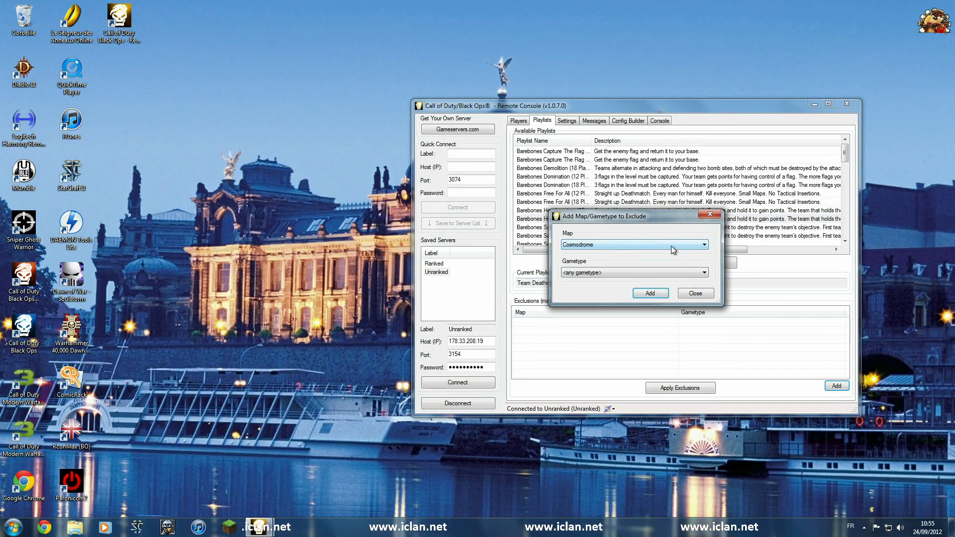
left_click(649, 292)
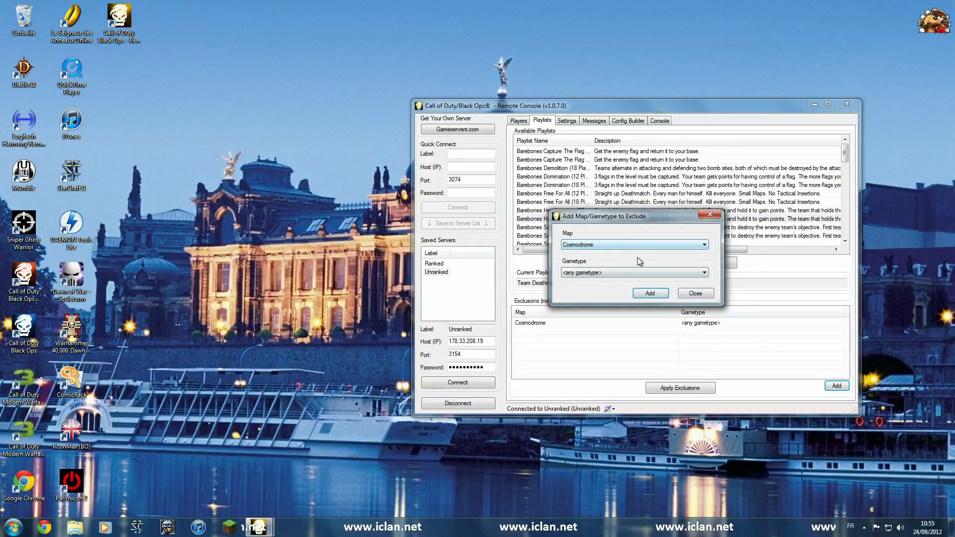
Step: Exclude the Search and Destroy gametype on the Duga map and close the exclusion dialog
left_click(646, 246)
left_click(646, 246)
left_click(646, 247)
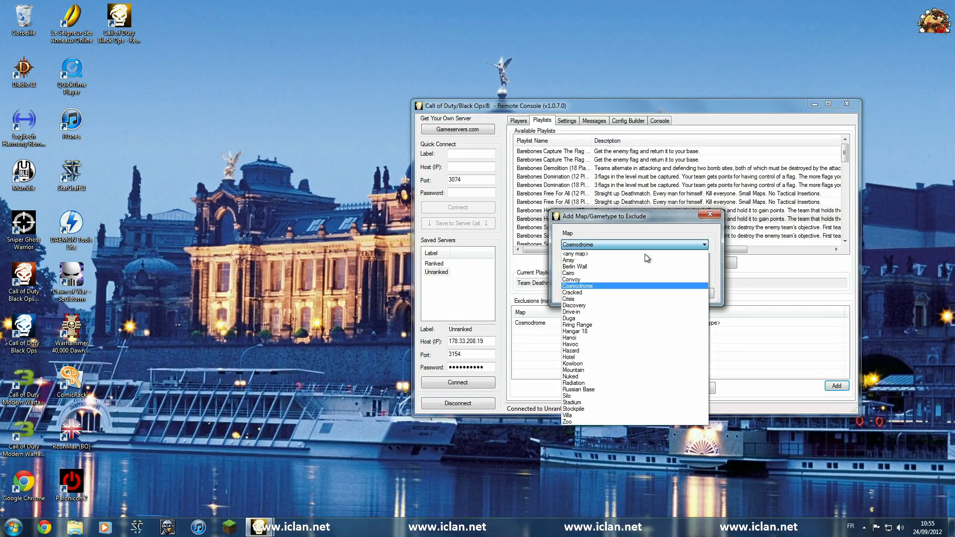
left_click(614, 319)
left_click(627, 273)
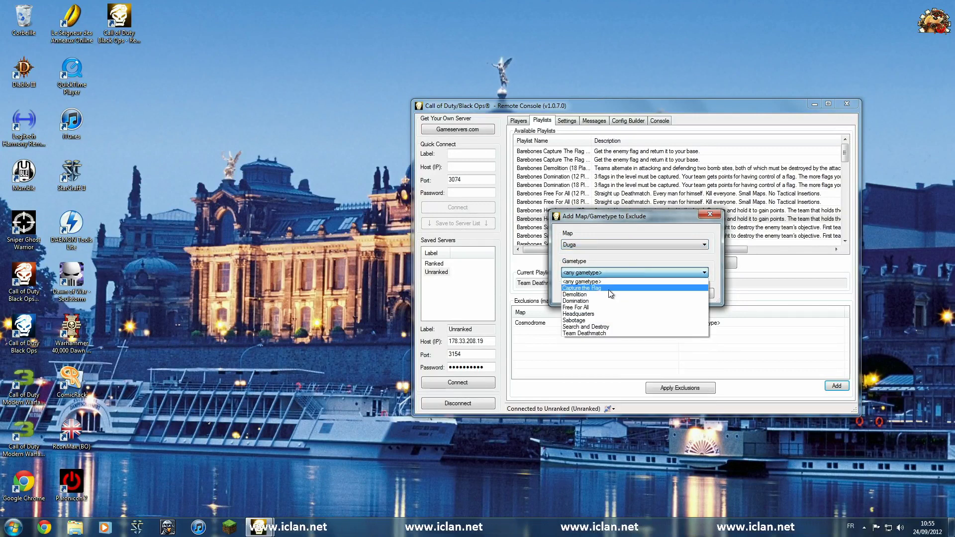
left_click(619, 327)
left_click(651, 294)
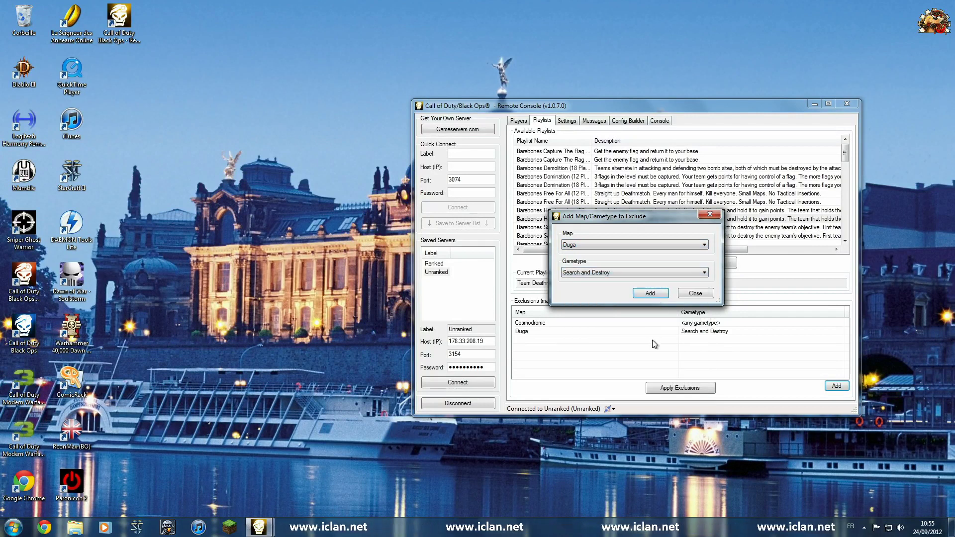
left_click(702, 294)
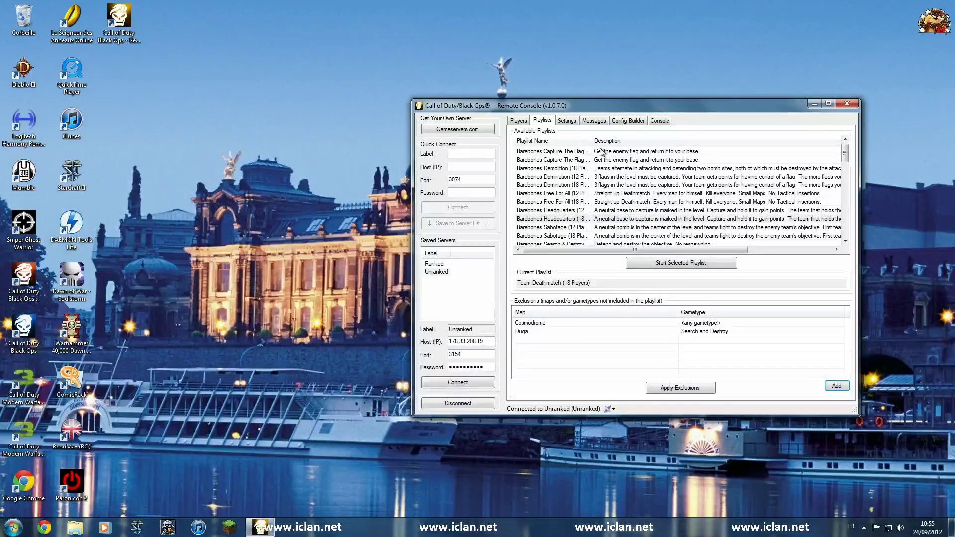
Step: Examine the server's general settings in the Basic, KillStreaks and Client categories
left_click(568, 121)
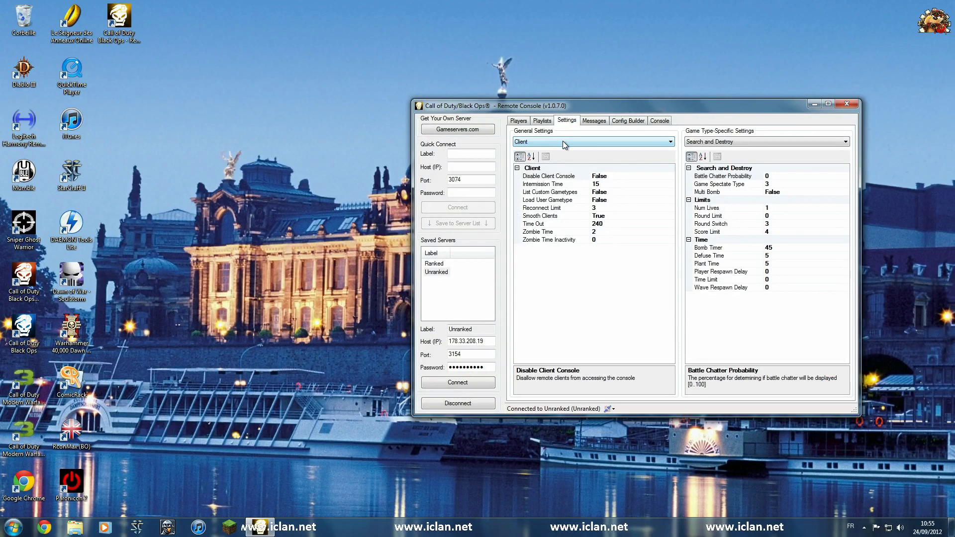
left_click(562, 142)
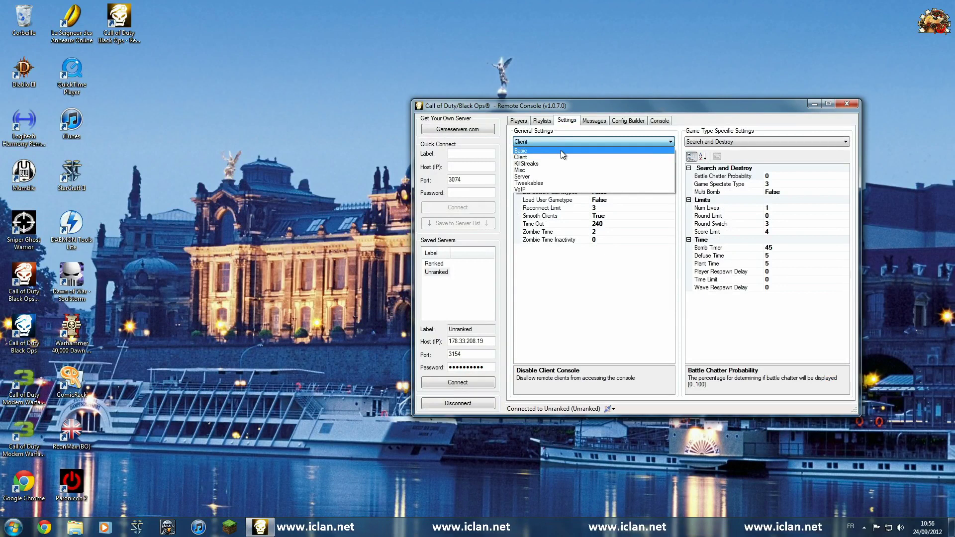
left_click(560, 150)
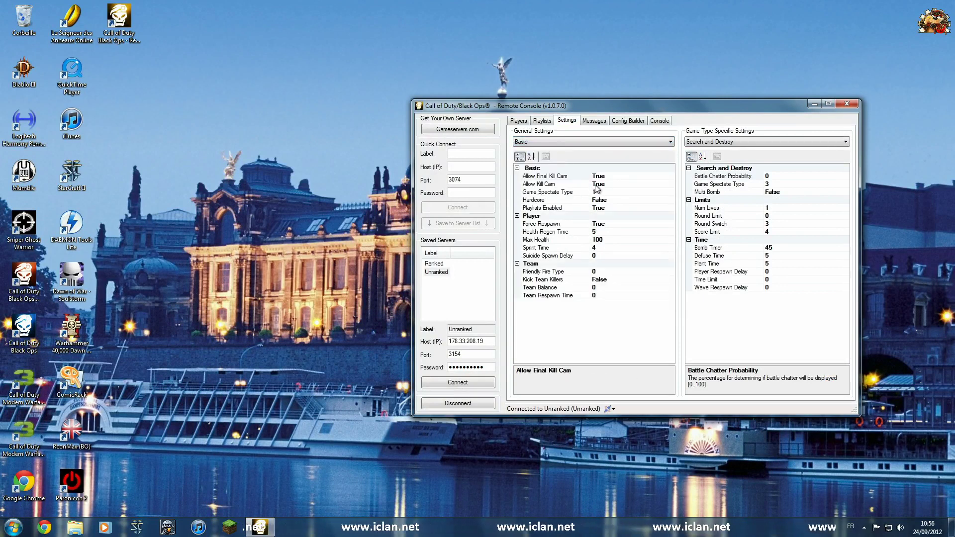
left_click(589, 143)
left_click(587, 163)
left_click(611, 141)
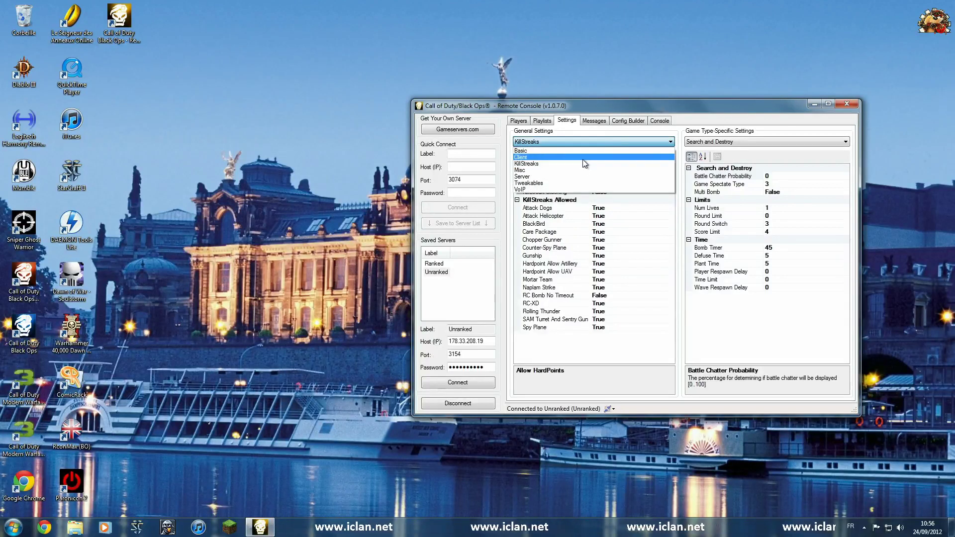
left_click(583, 158)
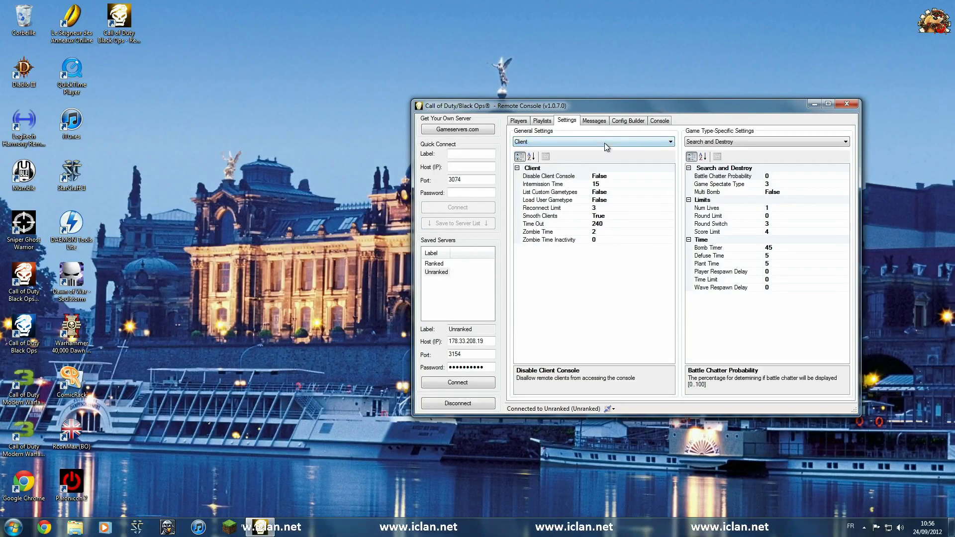
Step: Examine all the Misc and Tweakables categories of the server's general settings
left_click(605, 143)
left_click(557, 168)
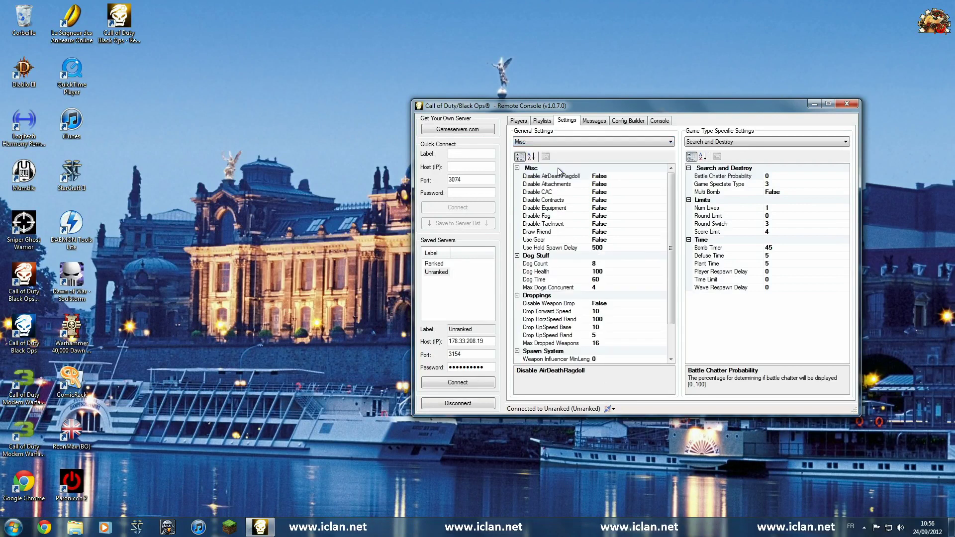
left_click_drag(671, 210, 671, 256)
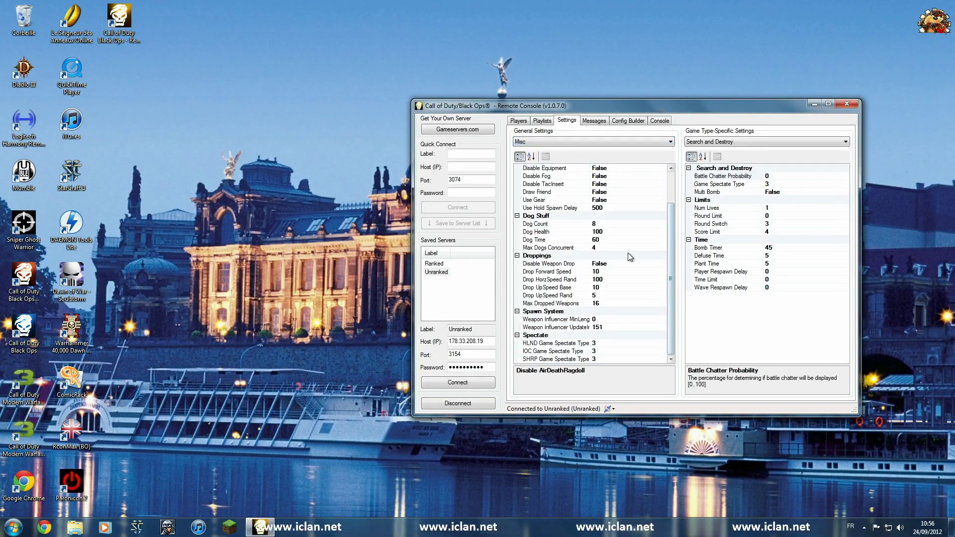
left_click(602, 141)
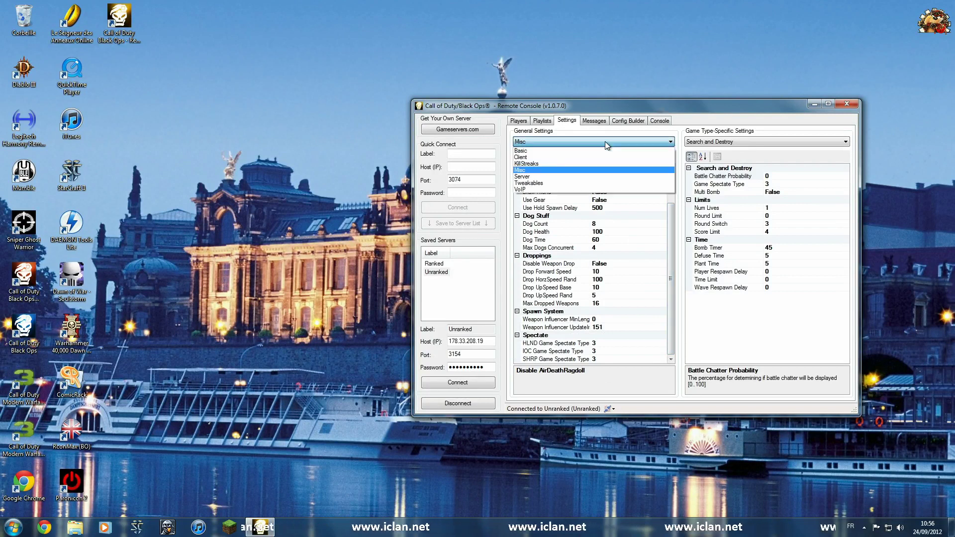
left_click(558, 184)
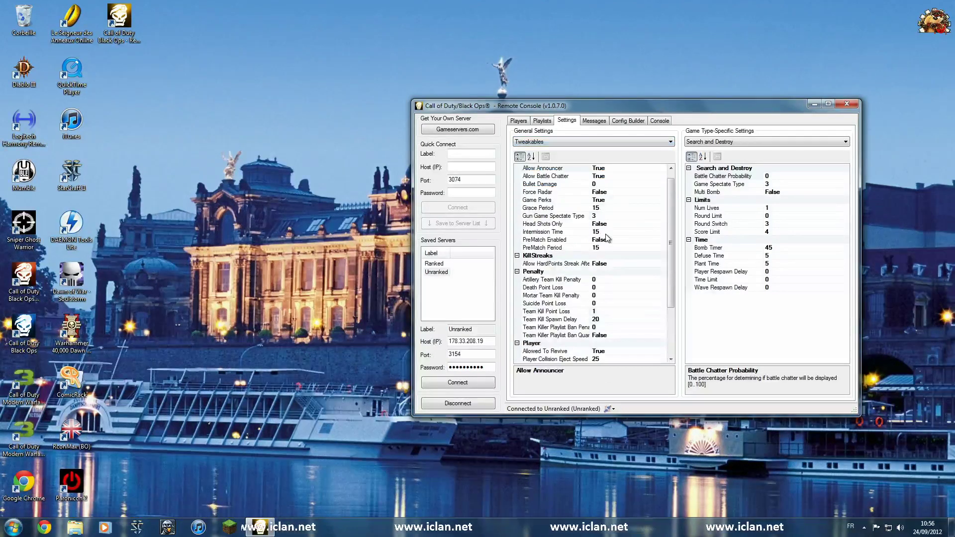
left_click_drag(673, 220, 675, 270)
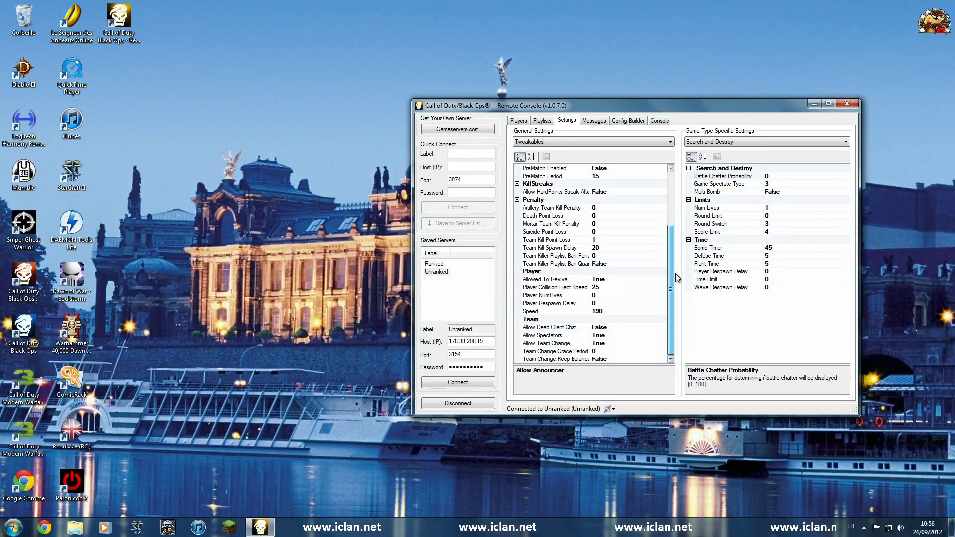
Step: Examine the Search and Destroy game type settings, including Score Limit, Round Switch and Defuse Time
left_click(786, 141)
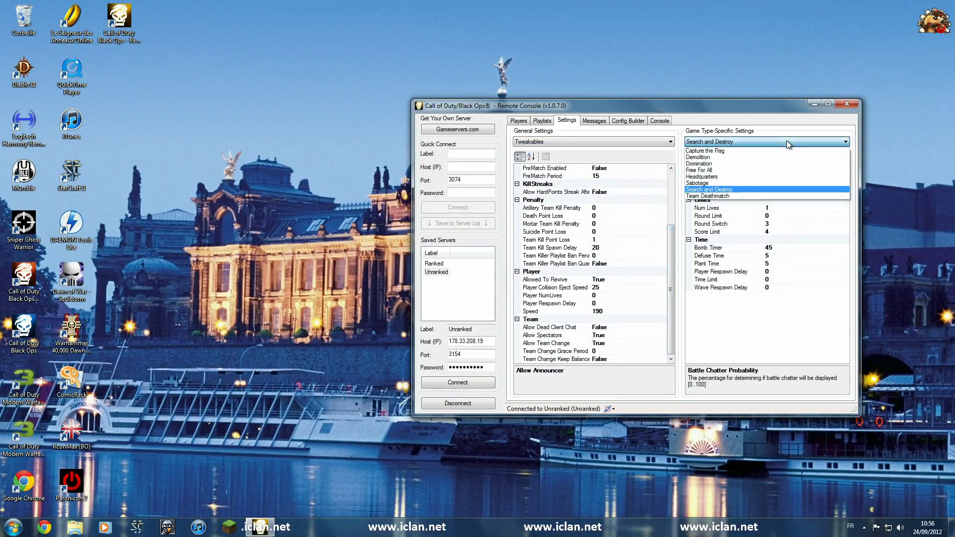
left_click(757, 190)
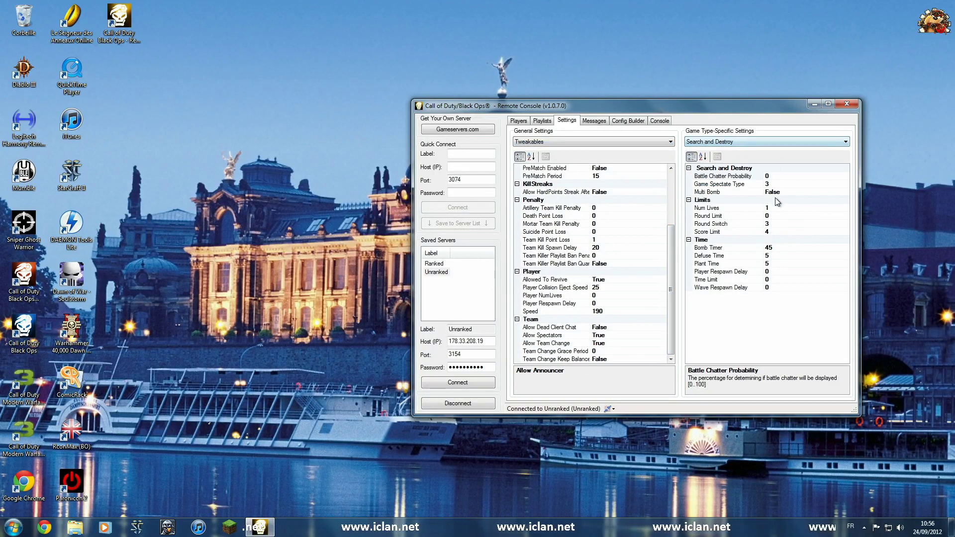
left_click(778, 235)
left_click_drag(770, 233, 765, 232)
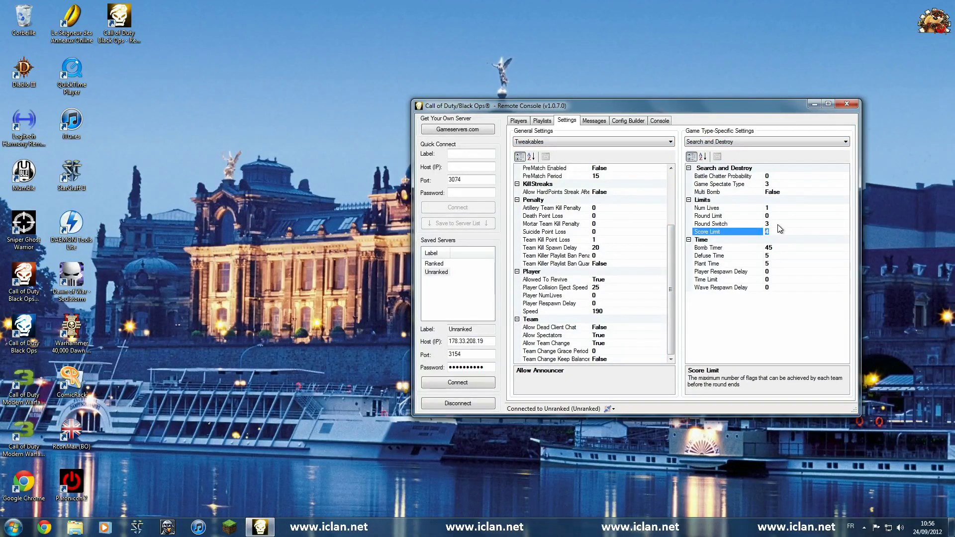
left_click(775, 224)
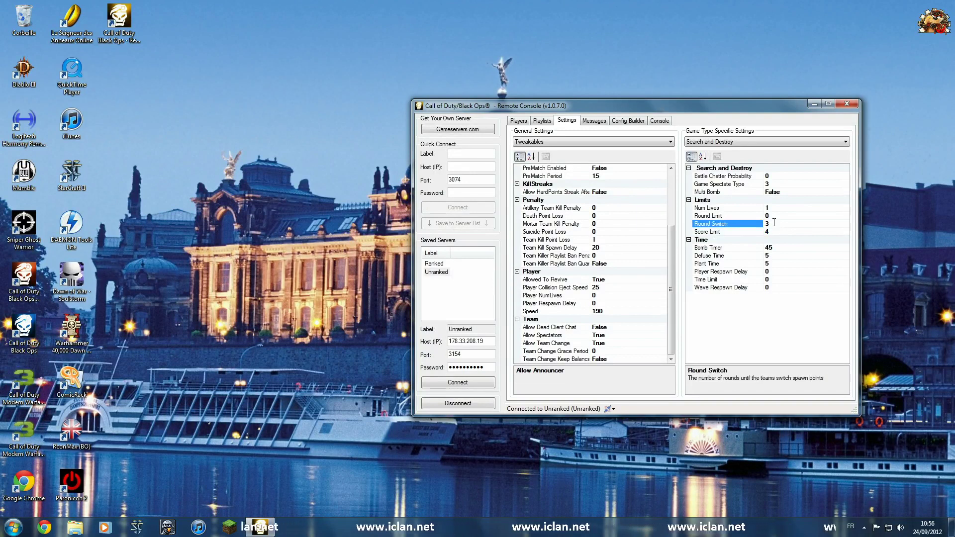
left_click_drag(774, 223, 766, 224)
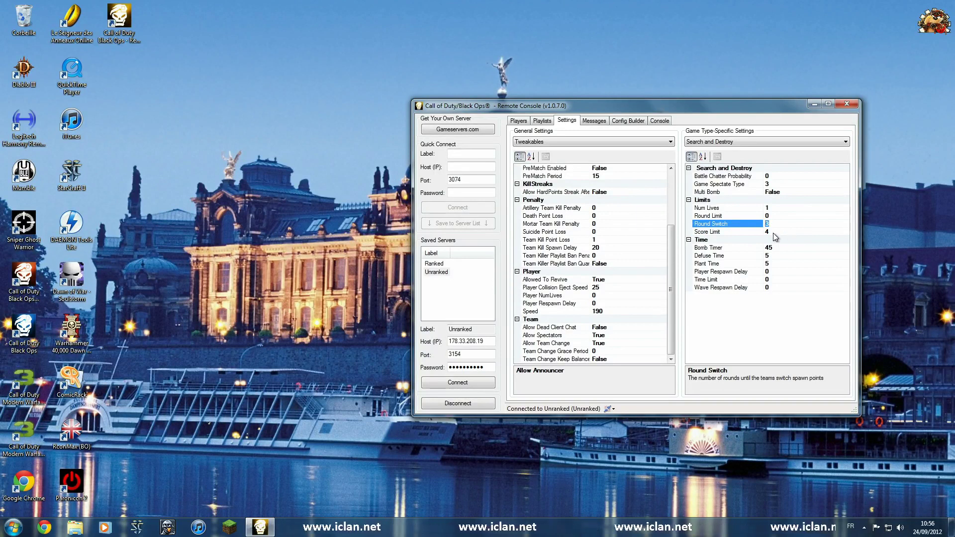
left_click(775, 256)
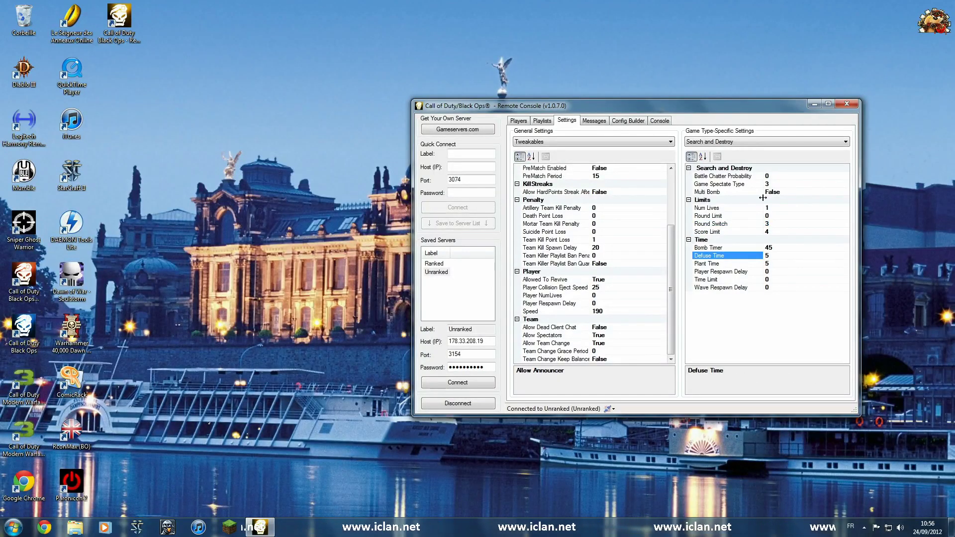
Step: Look over the message rotation and configuration saving options and return to the server settings
left_click(602, 123)
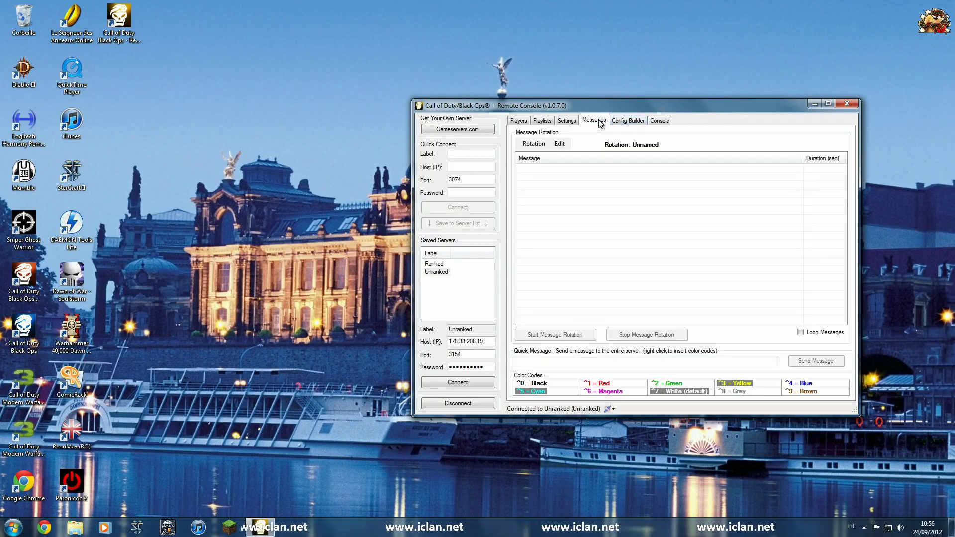
left_click(637, 123)
left_click(574, 120)
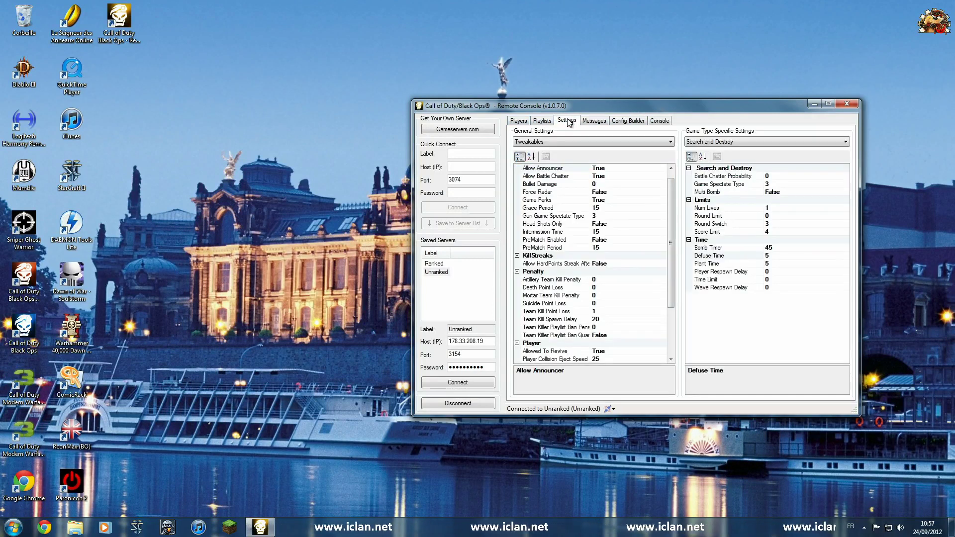
Step: Save all general and game type-specific settings to a configuration file named test
left_click(634, 124)
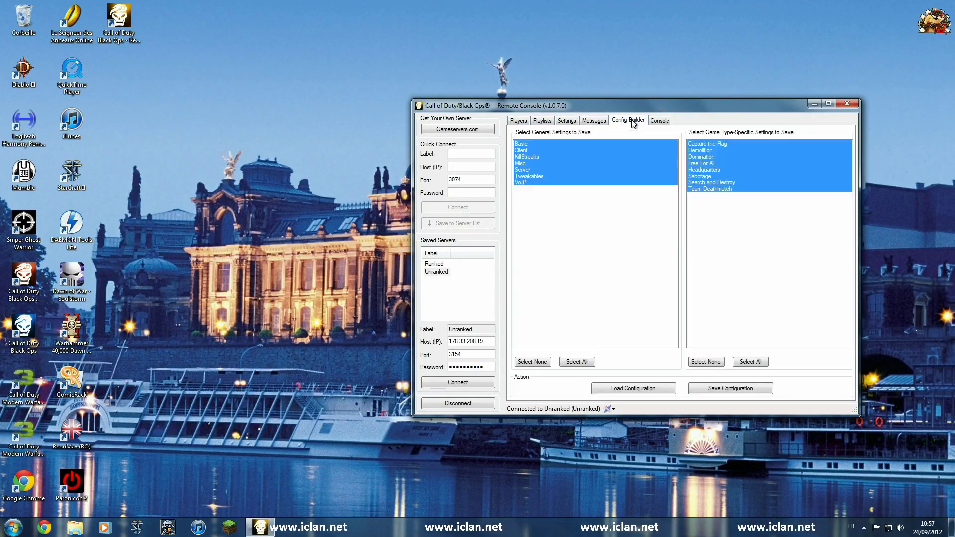
left_click(729, 390)
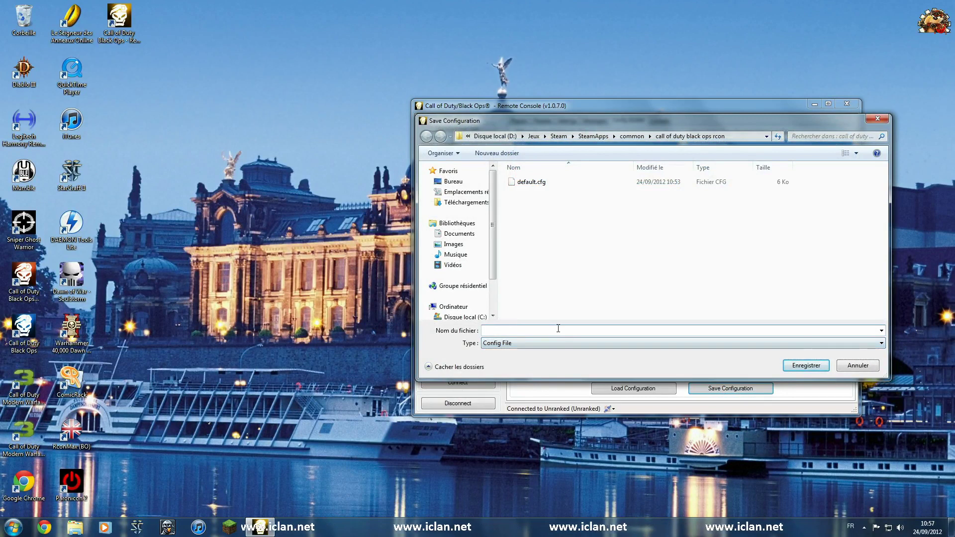
type("tes")
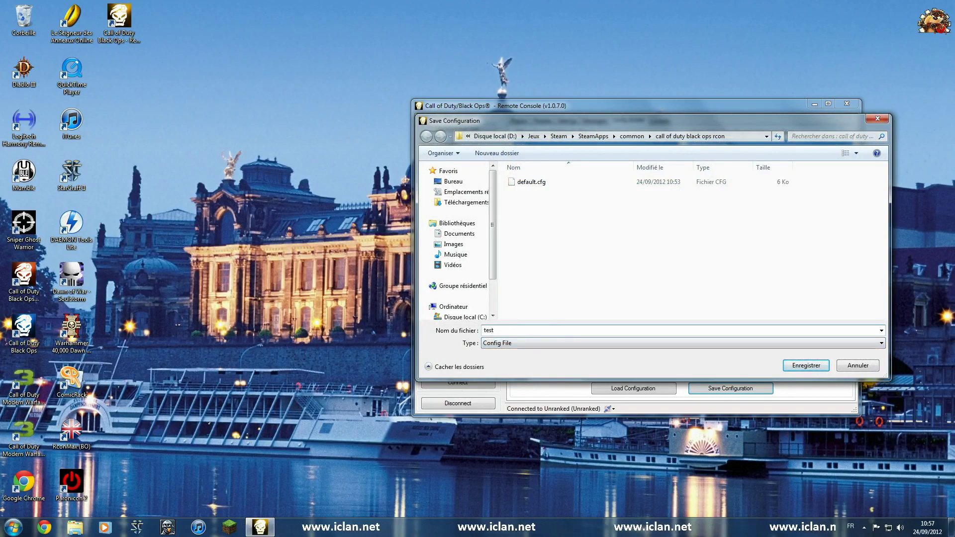
type("t")
left_click(798, 369)
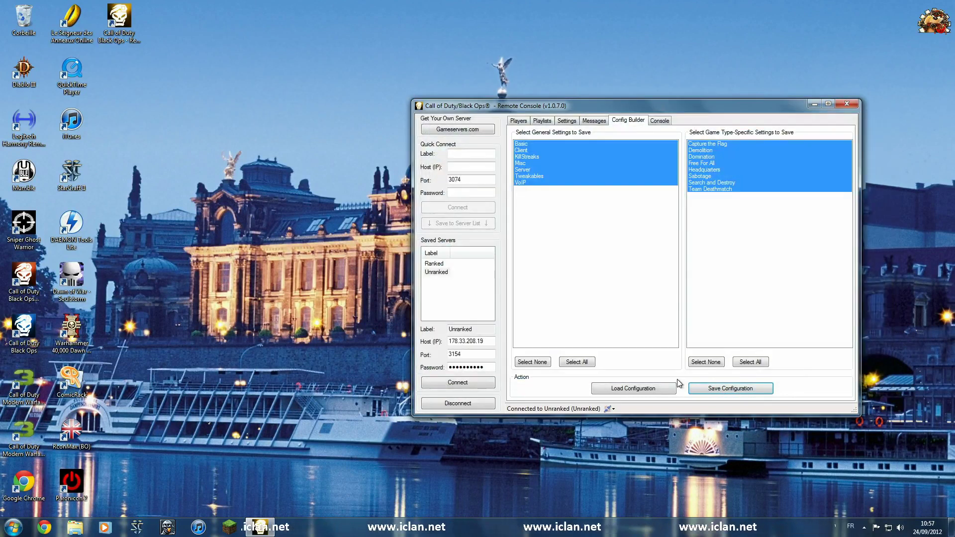
Step: Select test.cfg as the configuration to load and cancel without loading it
left_click(632, 389)
left_click(528, 193)
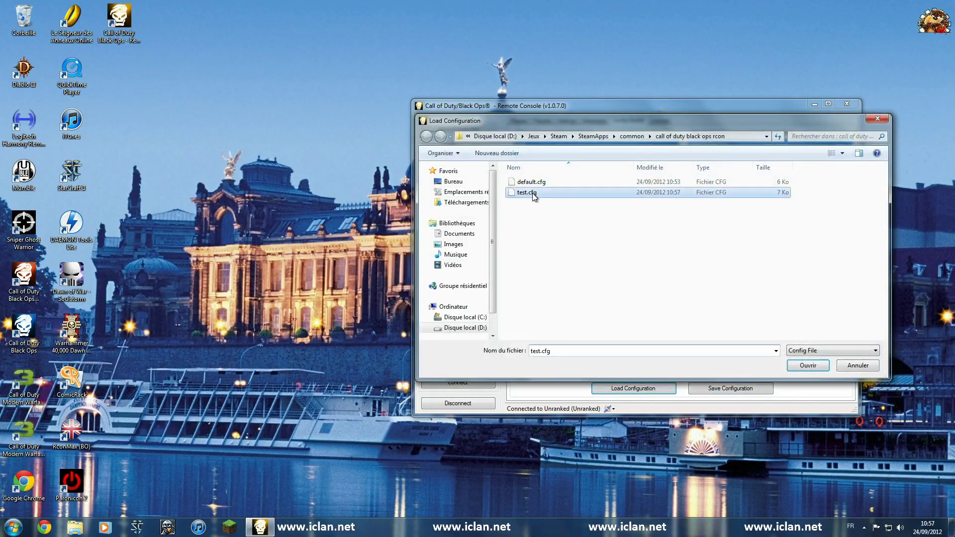
left_click(858, 366)
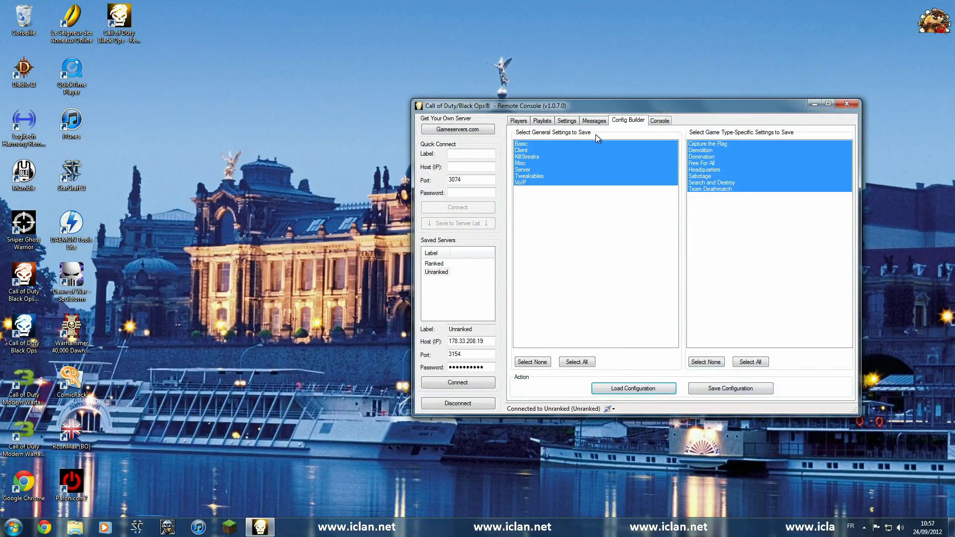
Step: View the server console log, and set the Search and Destroy Defuse Time to 7
left_click(662, 122)
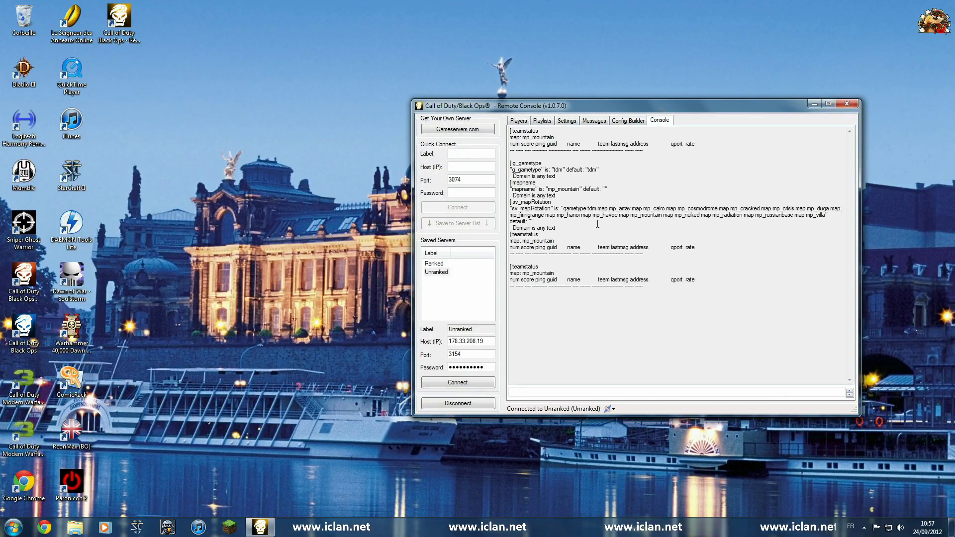
left_click(567, 121)
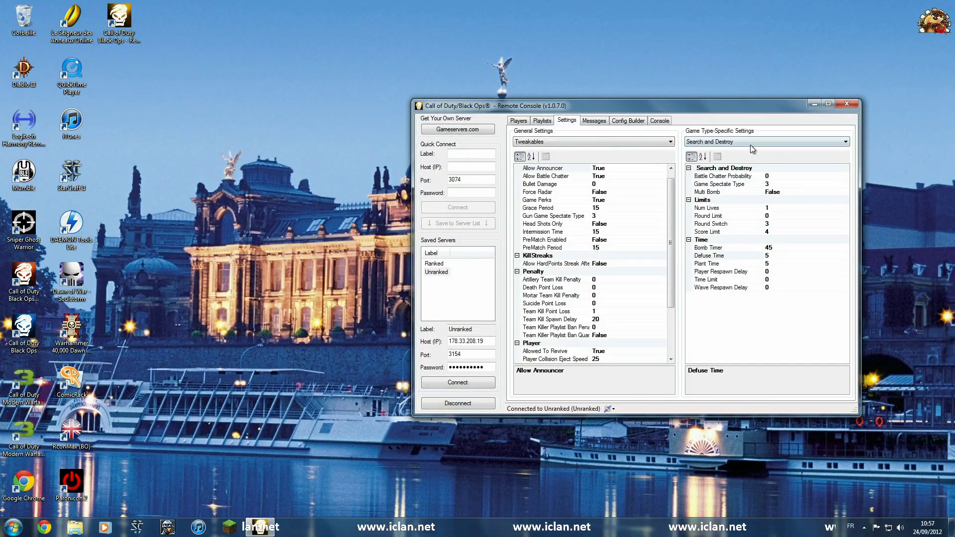
left_click(773, 256)
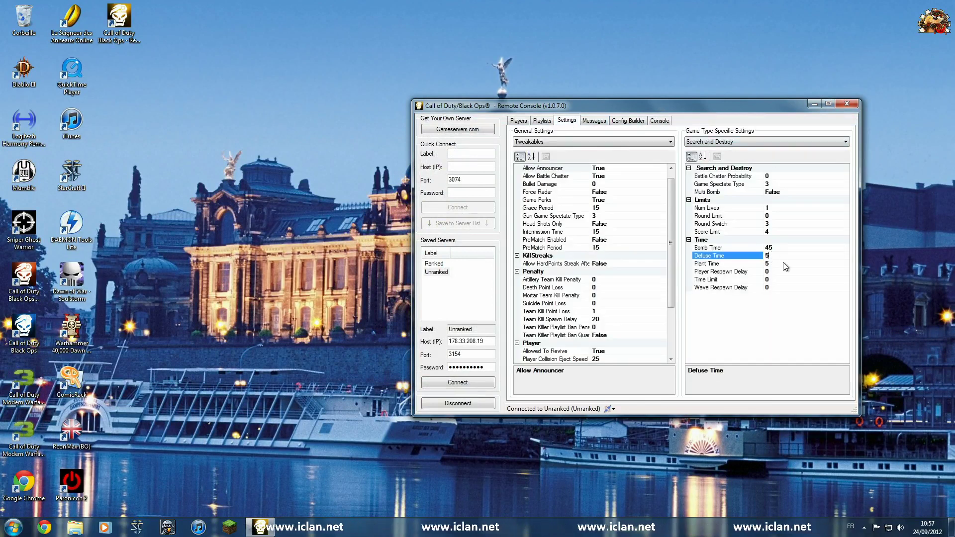
key("BackSpace")
type("7")
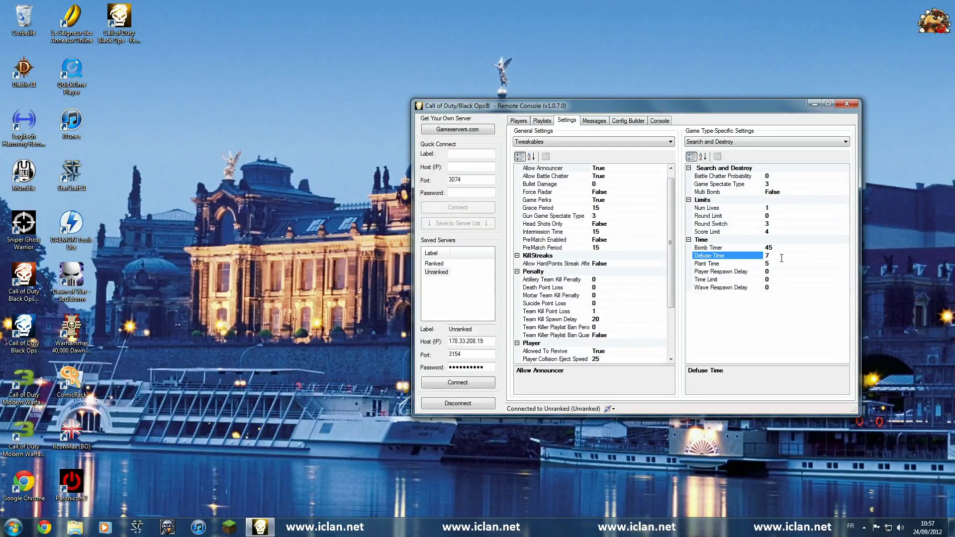
Step: Check the console log for the defuse time command and place the cursor in the command line
left_click(665, 121)
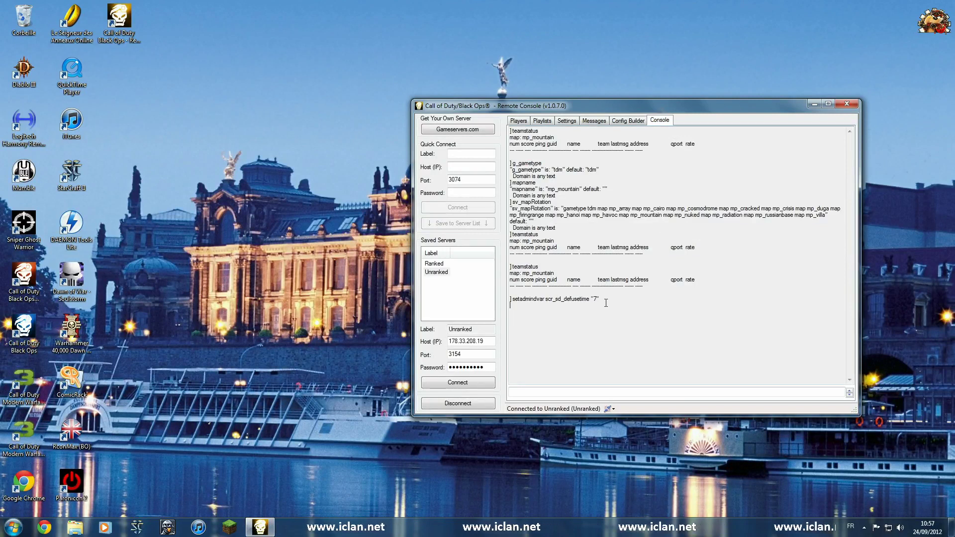
left_click(581, 393)
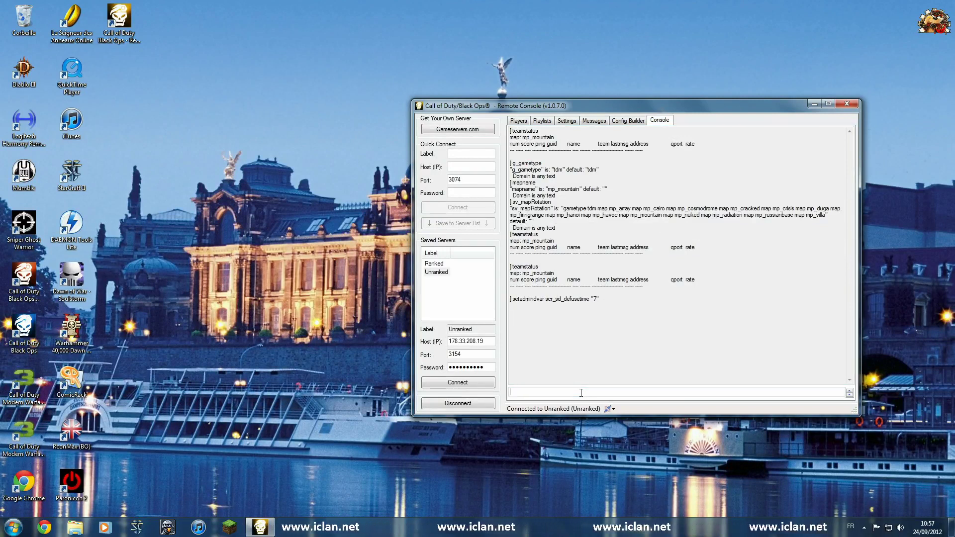